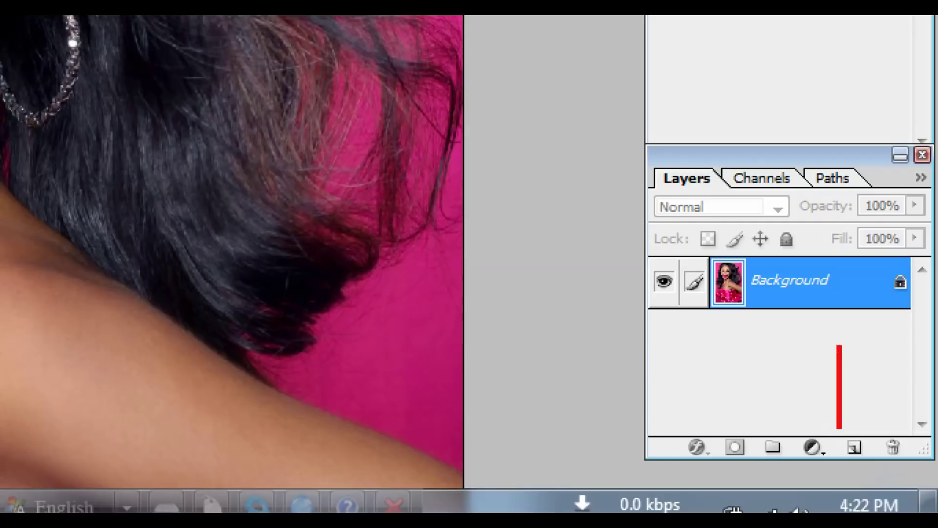
Add an empty Layer 1 above the Background and make white the foreground colour.
{"action": "left_click_drag", "start_coordinate": [838, 428], "coordinate": [858, 381]}
{"action": "left_click_drag", "start_coordinate": [837, 427], "coordinate": [871, 462]}
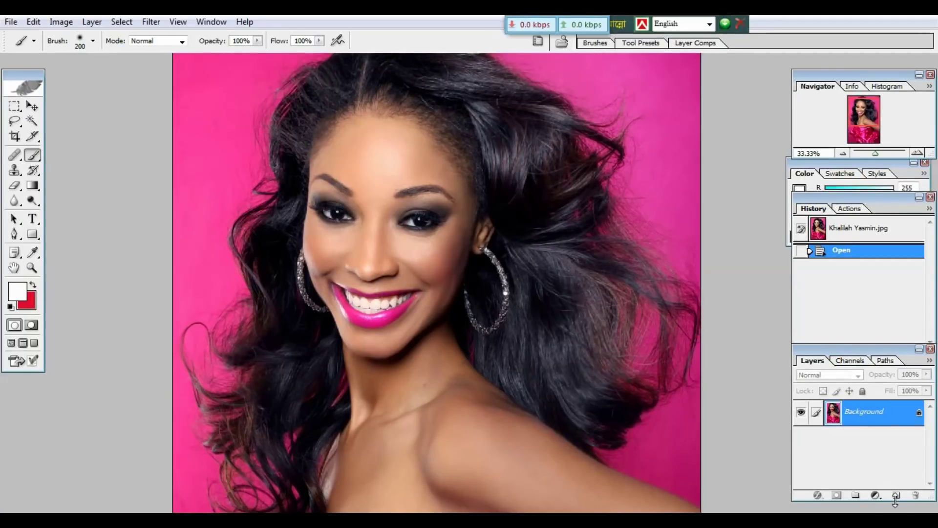
{"action": "left_click", "coordinate": [897, 497]}
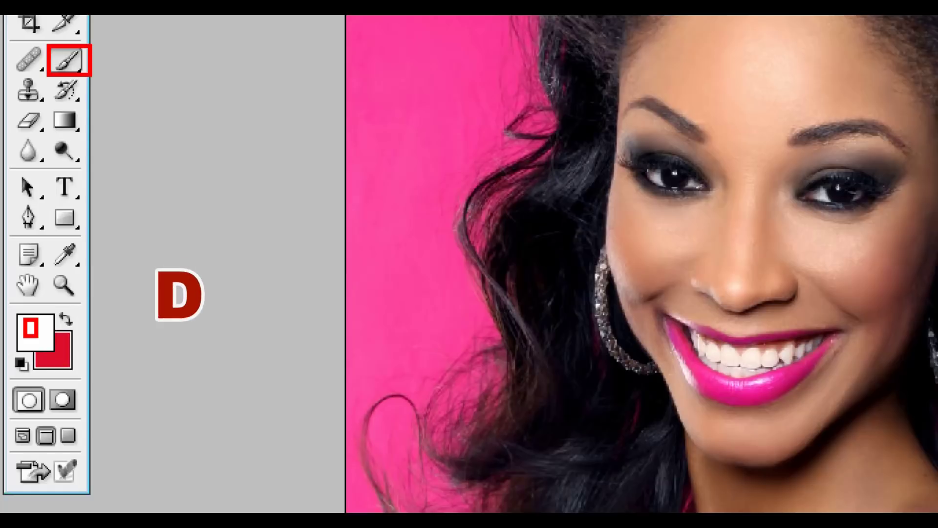
{"action": "key", "text": "d"}
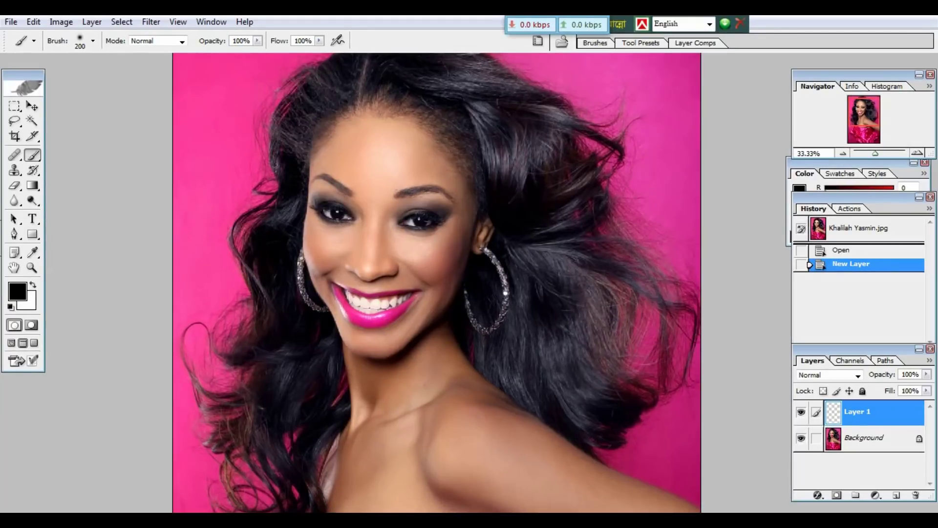
{"action": "key", "text": "x"}
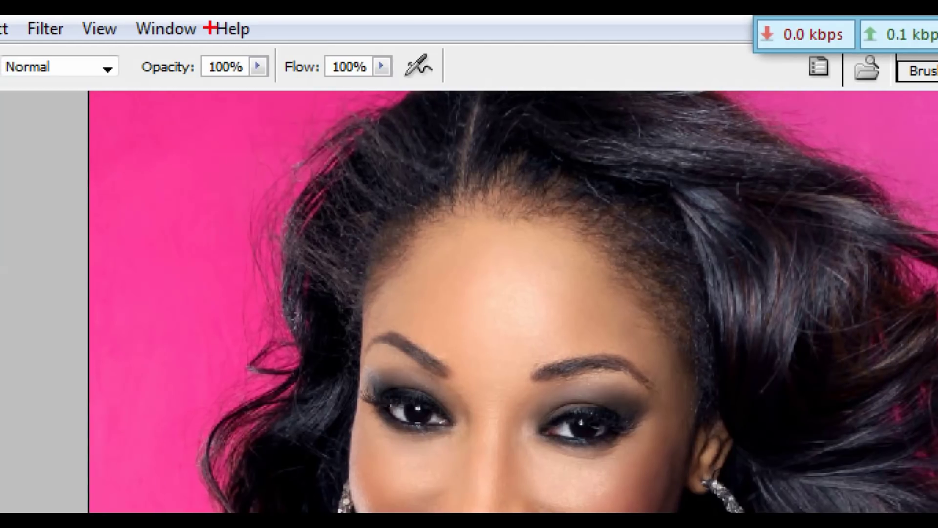
Paint soft white over the forehead, nose, right cheek and hairline on Layer 1.
{"action": "left_click_drag", "start_coordinate": [139, 48], "coordinate": [400, 87]}
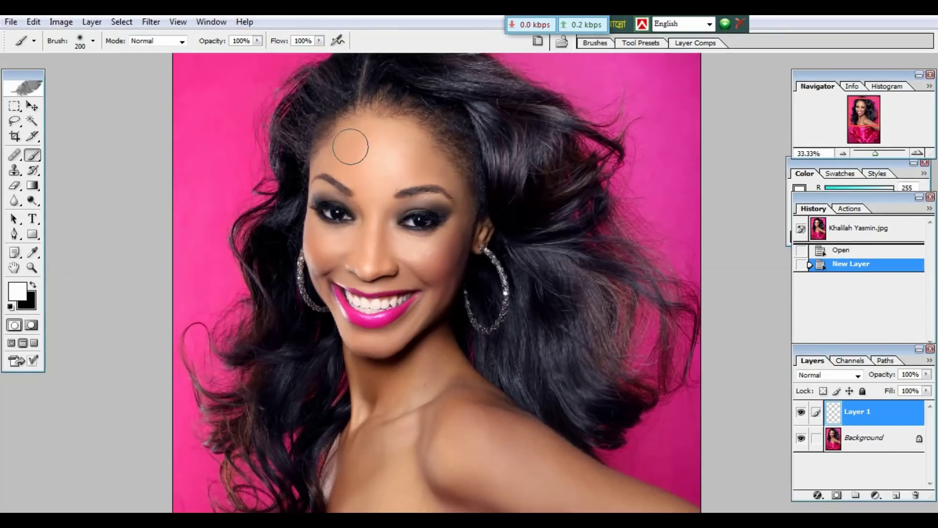
{"action": "left_click_drag", "start_coordinate": [373, 150], "coordinate": [373, 252]}
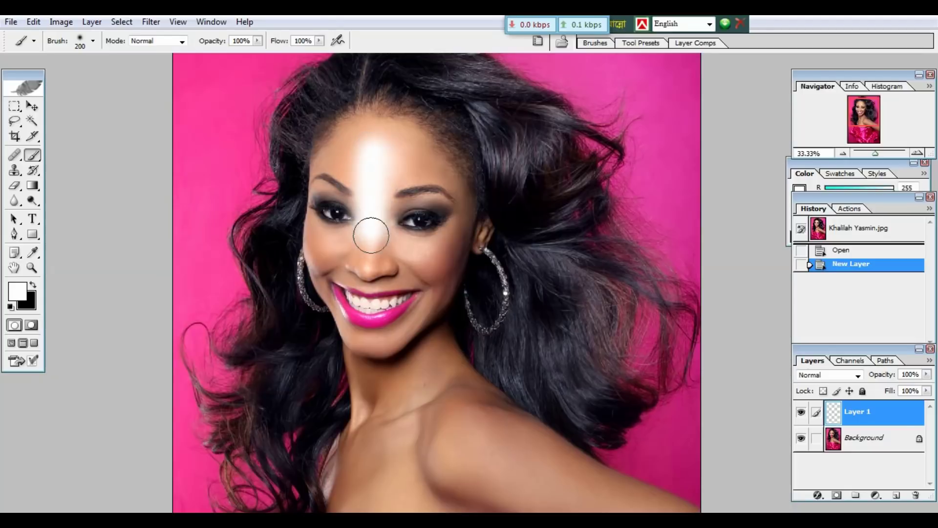
{"action": "mouse_move", "coordinate": [394, 147]}
{"action": "left_mouse_down"}
{"action": "mouse_move", "coordinate": [434, 243]}
{"action": "mouse_move", "coordinate": [419, 199]}
{"action": "mouse_move", "coordinate": [404, 203]}
{"action": "mouse_move", "coordinate": [413, 230]}
{"action": "mouse_move", "coordinate": [380, 126]}
{"action": "mouse_move", "coordinate": [335, 151]}
{"action": "mouse_move", "coordinate": [352, 185]}
{"action": "mouse_move", "coordinate": [328, 260]}
{"action": "mouse_move", "coordinate": [339, 244]}
{"action": "mouse_move", "coordinate": [386, 264]}
{"action": "mouse_move", "coordinate": [391, 312]}
{"action": "mouse_move", "coordinate": [418, 309]}
{"action": "mouse_move", "coordinate": [350, 359]}
{"action": "mouse_move", "coordinate": [373, 358]}
{"action": "mouse_move", "coordinate": [419, 303]}
{"action": "mouse_move", "coordinate": [440, 329]}
{"action": "mouse_move", "coordinate": [440, 372]}
{"action": "mouse_move", "coordinate": [418, 434]}
{"action": "mouse_move", "coordinate": [411, 384]}
{"action": "mouse_move", "coordinate": [356, 388]}
{"action": "mouse_move", "coordinate": [360, 373]}
{"action": "mouse_move", "coordinate": [337, 362]}
{"action": "mouse_move", "coordinate": [358, 367]}
{"action": "left_mouse_up"}
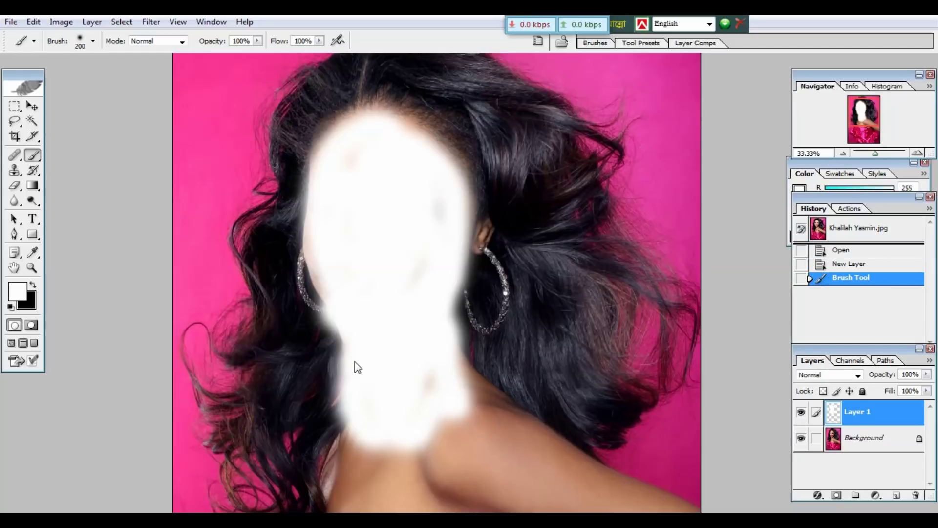
{"action": "mouse_move", "coordinate": [415, 130]}
{"action": "left_mouse_down"}
{"action": "mouse_move", "coordinate": [382, 128]}
{"action": "mouse_move", "coordinate": [361, 158]}
{"action": "left_mouse_up"}
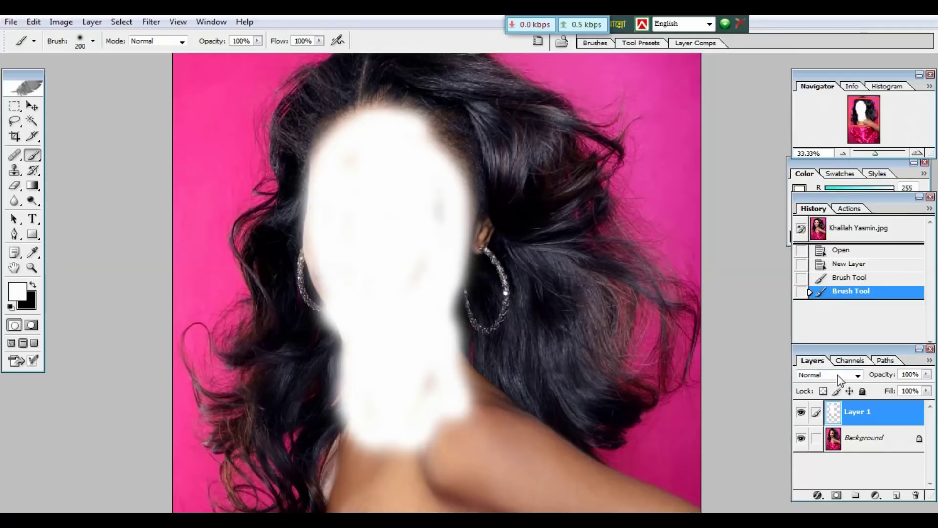
Switch Layer 1 to Soft Light blending and brush extra white down the neck.
{"action": "left_click", "coordinate": [838, 375]}
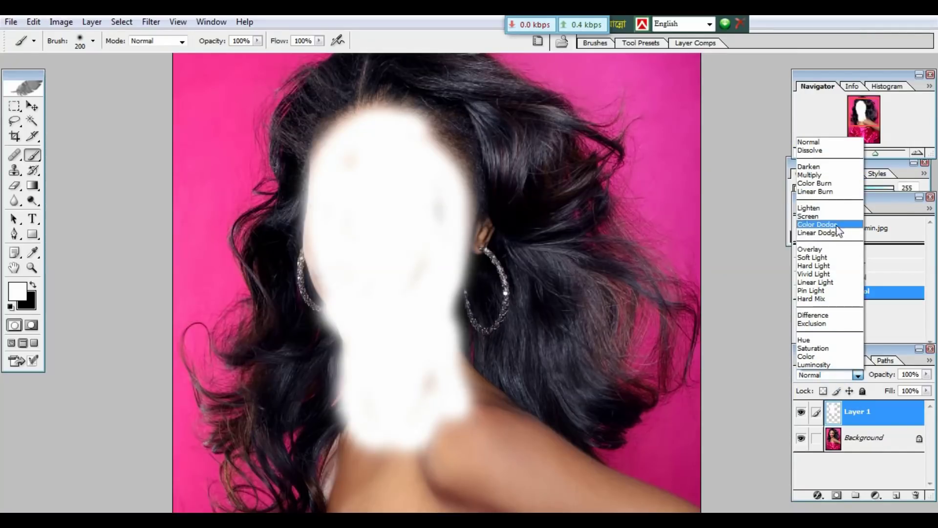
{"action": "left_click", "coordinate": [809, 260]}
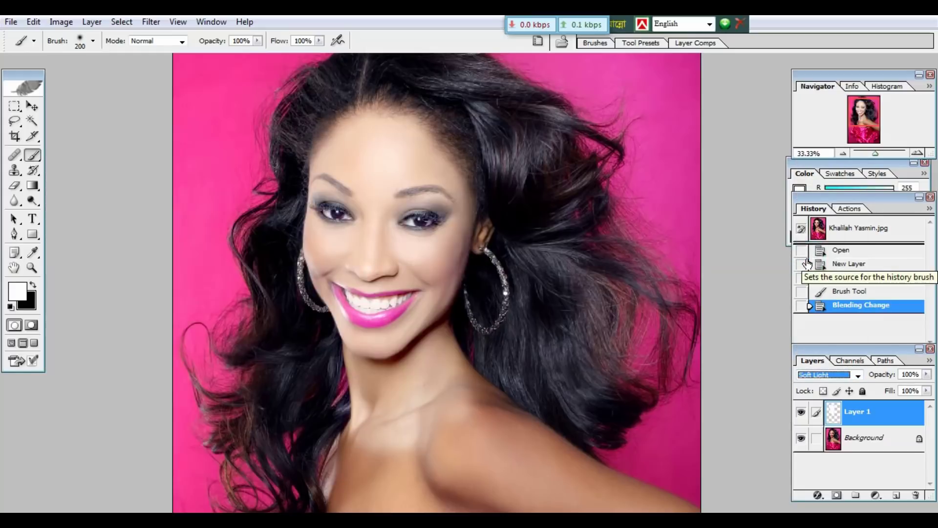
{"action": "key", "text": "ctrl+plus"}
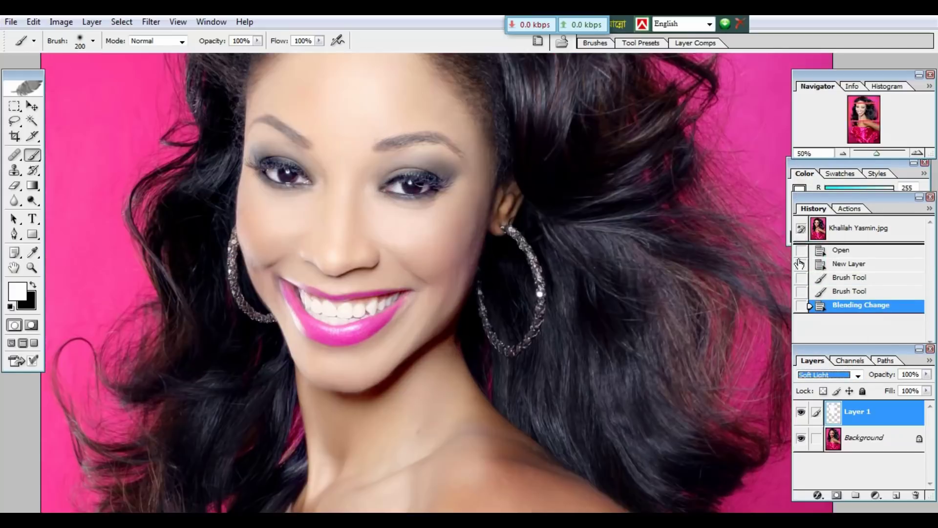
{"action": "left_click_drag", "start_coordinate": [631, 337], "coordinate": [644, 236]}
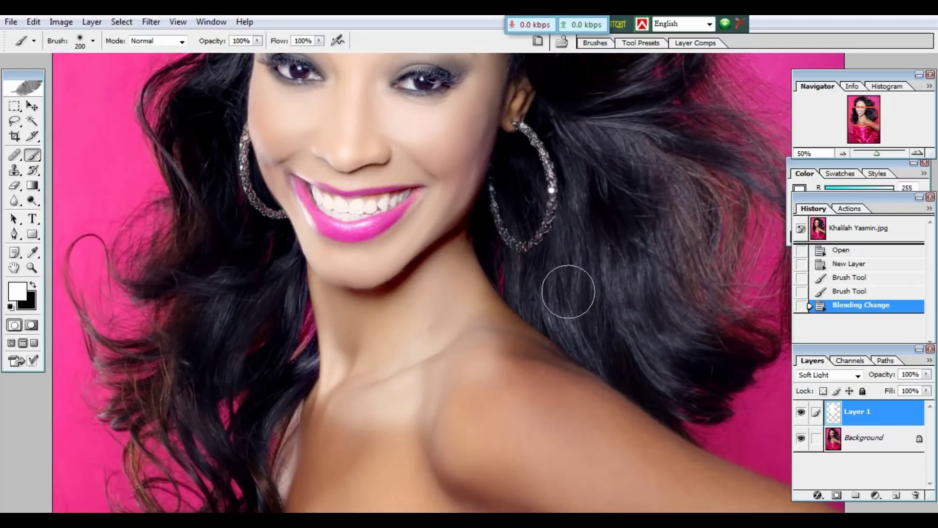
{"action": "left_click", "coordinate": [422, 288]}
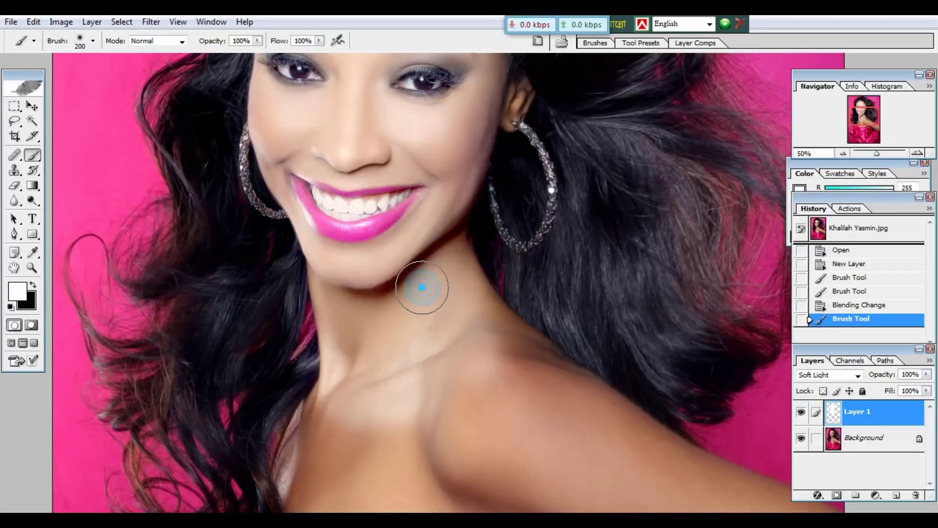
{"action": "left_click_drag", "start_coordinate": [421, 279], "coordinate": [426, 360]}
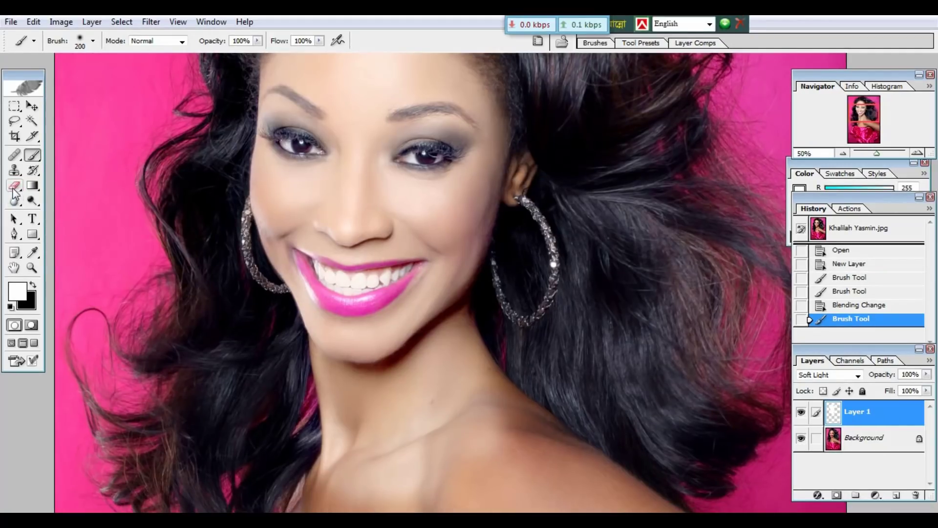
Switch to the Eraser, shrink it to 40, and undo a trial eyebrow erase.
{"action": "left_click", "coordinate": [14, 187]}
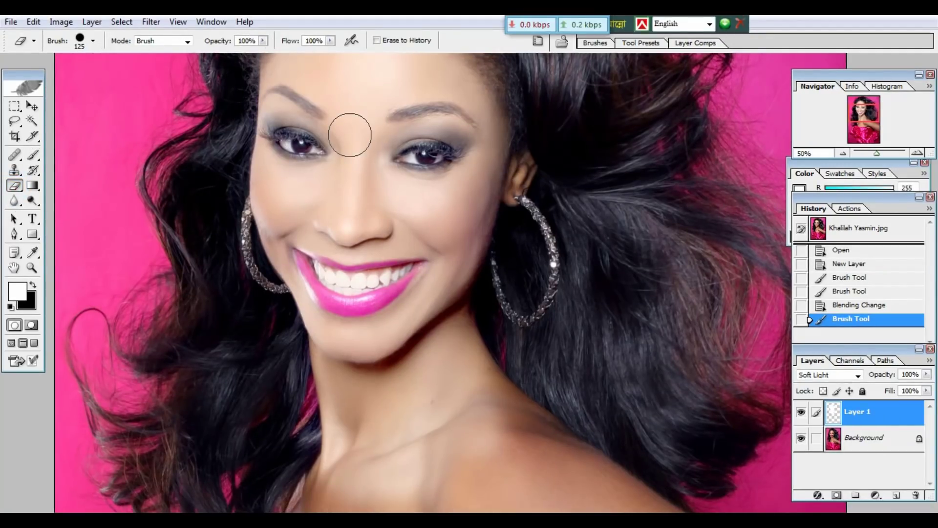
{"action": "key", "text": "bracketleft"}
{"action": "key", "text": "bracketleft"}
{"action": "key", "text": "bracketleft"}
{"action": "key", "text": "bracketleft"}
{"action": "key", "text": "bracketleft"}
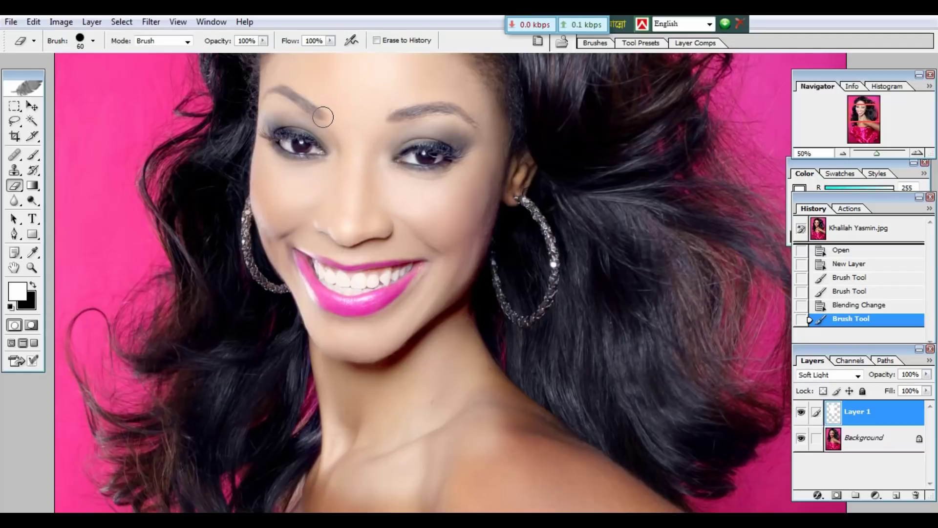
{"action": "key", "text": "bracketleft"}
{"action": "key", "text": "bracketleft"}
{"action": "mouse_move", "coordinate": [323, 117]}
{"action": "left_mouse_down"}
{"action": "mouse_move", "coordinate": [284, 94]}
{"action": "mouse_move", "coordinate": [264, 98]}
{"action": "left_mouse_up"}
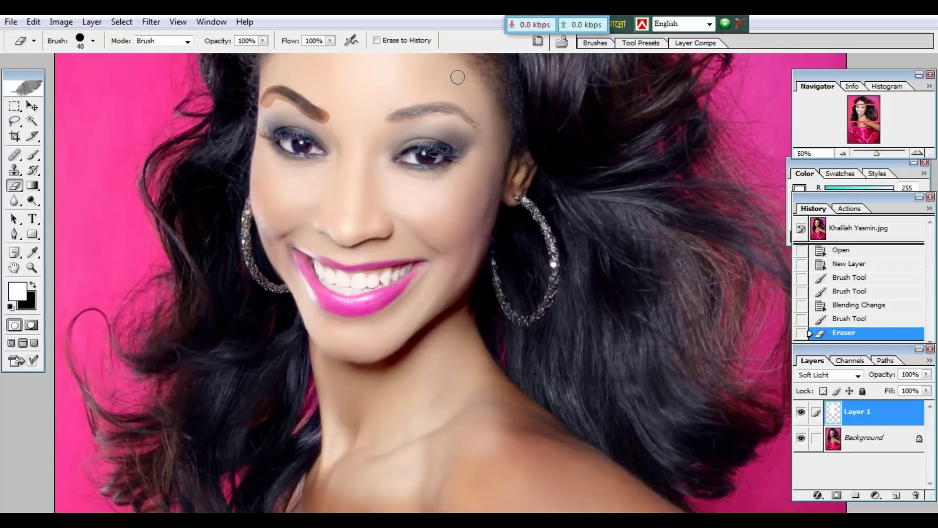
{"action": "key", "text": "ctrl+z"}
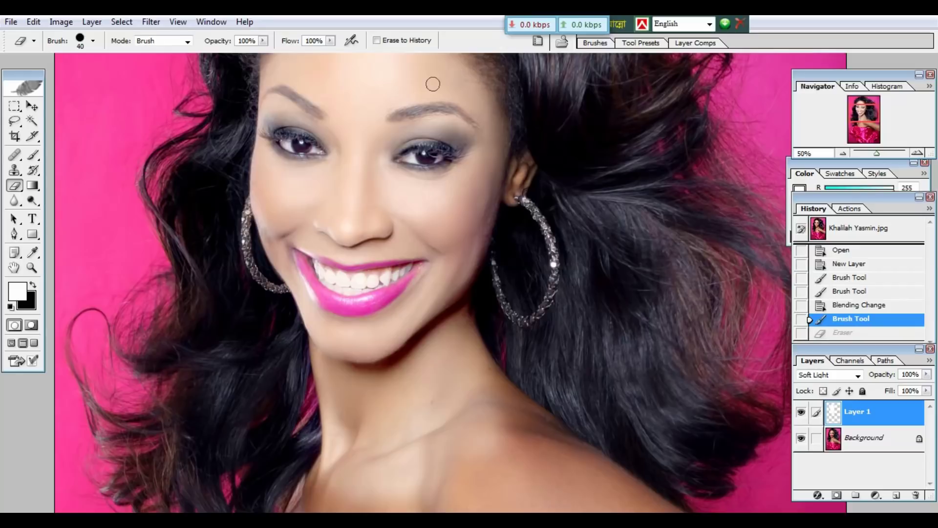
Choose the soft 65 px eraser preset and lower eraser opacity to 48%.
{"action": "left_click", "coordinate": [93, 42]}
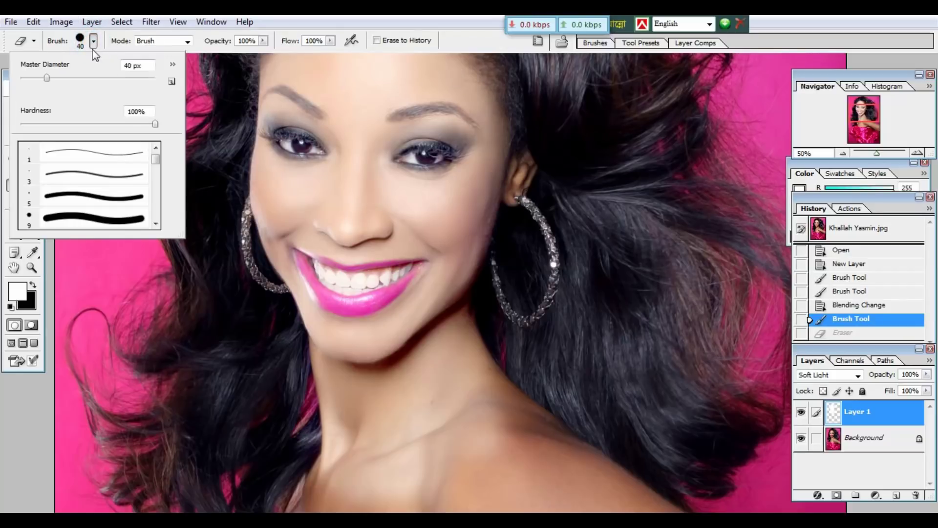
{"action": "left_click_drag", "start_coordinate": [157, 161], "coordinate": [155, 175]}
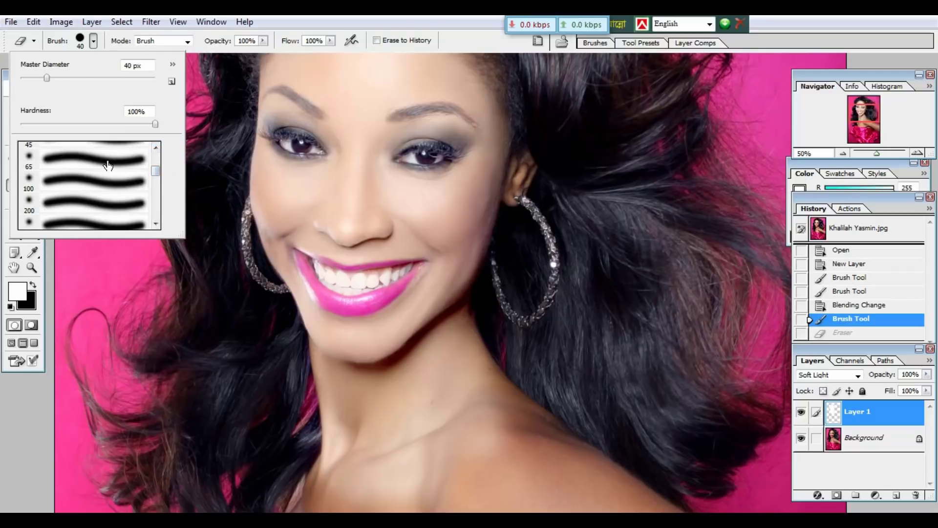
{"action": "left_click", "coordinate": [108, 165]}
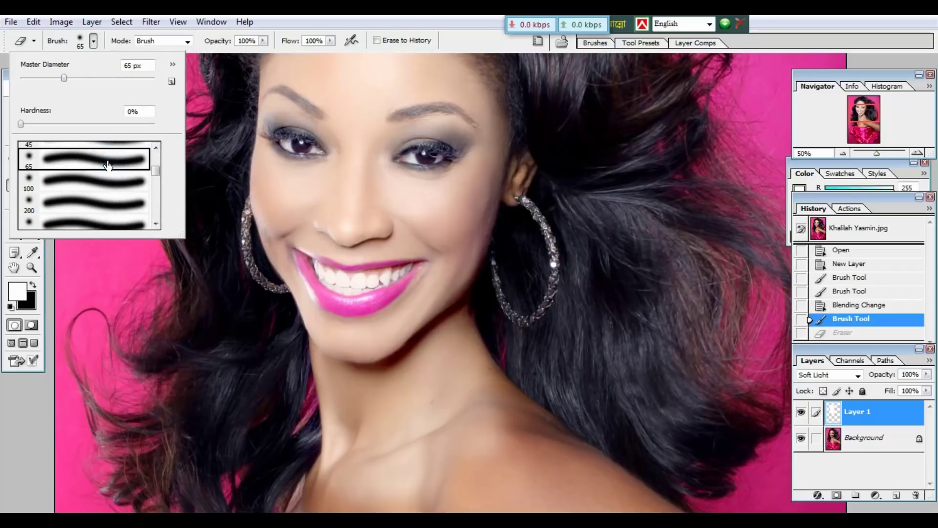
{"action": "left_click", "coordinate": [348, 16]}
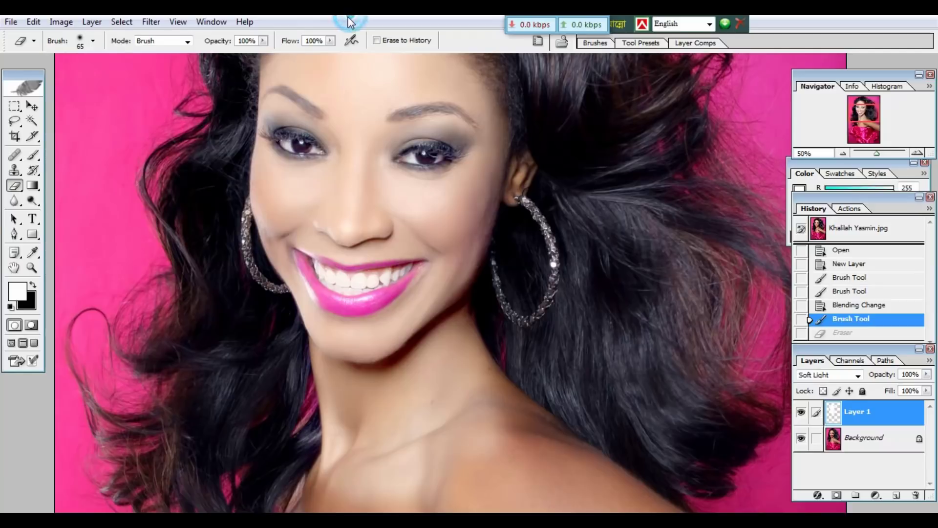
{"action": "left_click", "coordinate": [262, 42]}
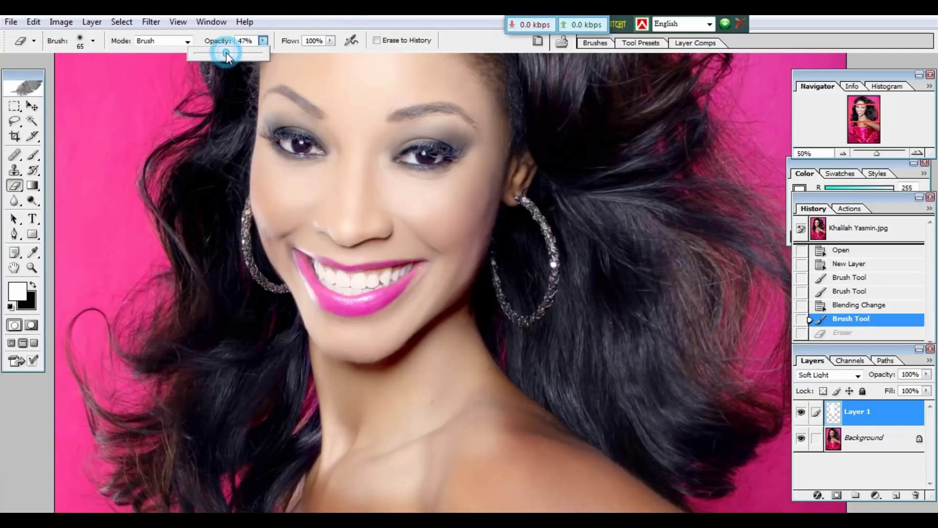
{"action": "left_click_drag", "start_coordinate": [226, 52], "coordinate": [227, 52]}
{"action": "left_click", "coordinate": [317, 115]}
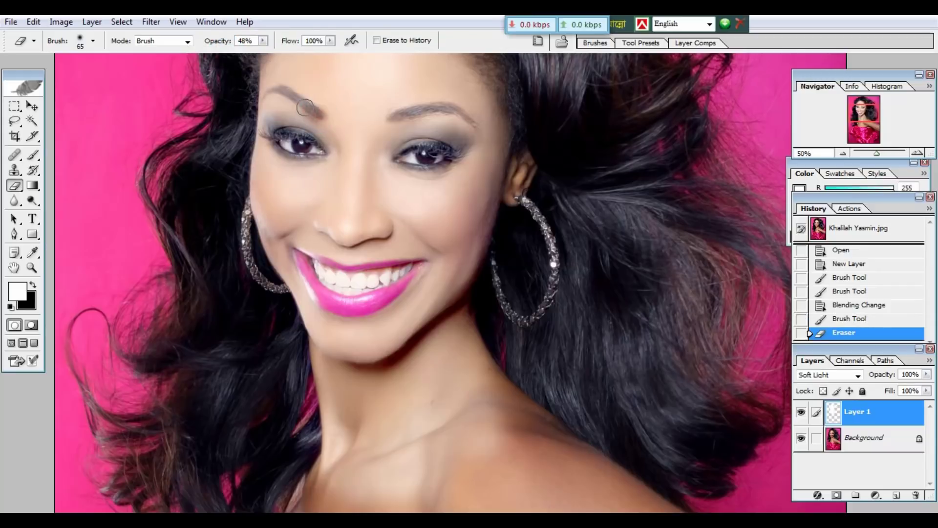
Erase the white paint from both eyebrows and both eyes.
{"action": "mouse_move", "coordinate": [318, 115]}
{"action": "left_mouse_down"}
{"action": "mouse_move", "coordinate": [281, 96]}
{"action": "mouse_move", "coordinate": [267, 100]}
{"action": "mouse_move", "coordinate": [300, 105]}
{"action": "left_mouse_up"}
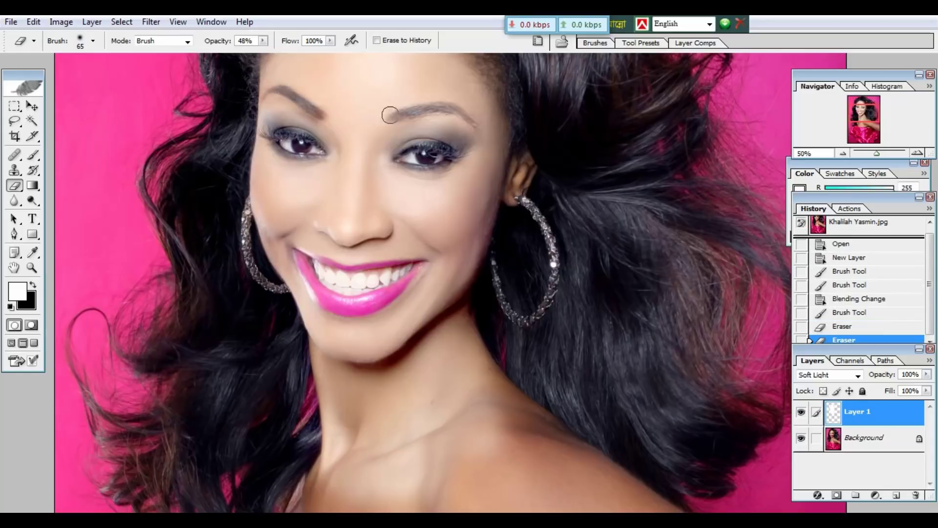
{"action": "mouse_move", "coordinate": [394, 109]}
{"action": "left_mouse_down"}
{"action": "mouse_move", "coordinate": [467, 120]}
{"action": "mouse_move", "coordinate": [434, 111]}
{"action": "mouse_move", "coordinate": [406, 121]}
{"action": "mouse_move", "coordinate": [443, 151]}
{"action": "mouse_move", "coordinate": [411, 156]}
{"action": "mouse_move", "coordinate": [426, 139]}
{"action": "left_mouse_up"}
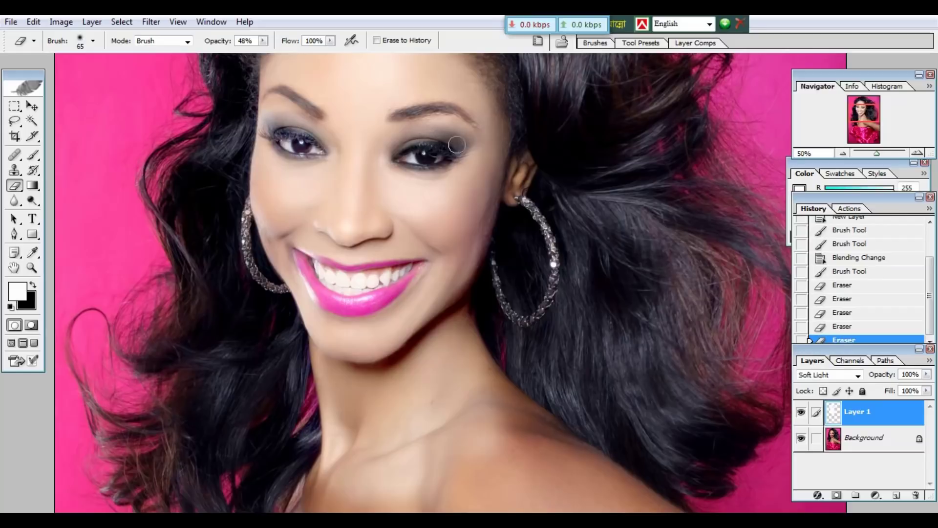
{"action": "left_click_drag", "start_coordinate": [459, 147], "coordinate": [410, 147]}
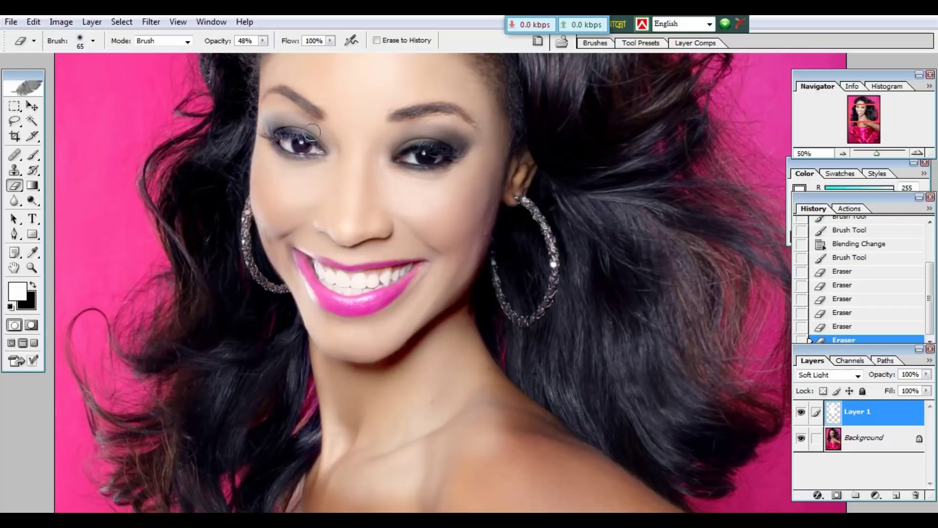
{"action": "mouse_move", "coordinate": [323, 132]}
{"action": "left_mouse_down"}
{"action": "mouse_move", "coordinate": [272, 130]}
{"action": "mouse_move", "coordinate": [302, 131]}
{"action": "left_mouse_up"}
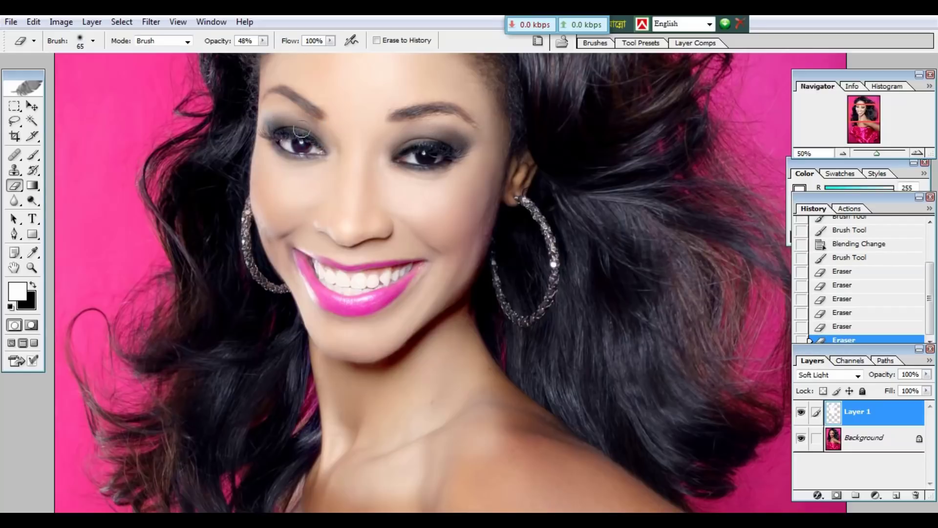
{"action": "mouse_move", "coordinate": [274, 132]}
{"action": "left_mouse_down"}
{"action": "mouse_move", "coordinate": [288, 153]}
{"action": "mouse_move", "coordinate": [323, 157]}
{"action": "left_mouse_up"}
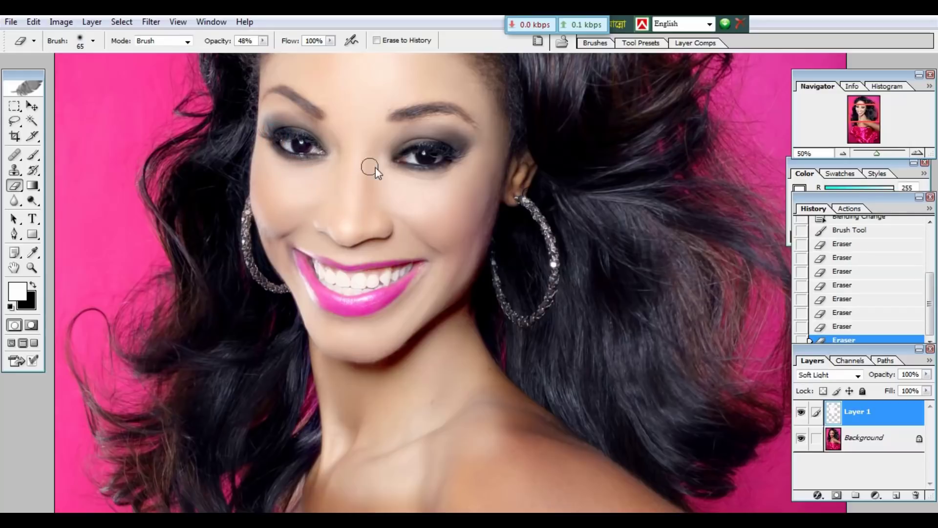
{"action": "left_click_drag", "start_coordinate": [408, 157], "coordinate": [442, 159]}
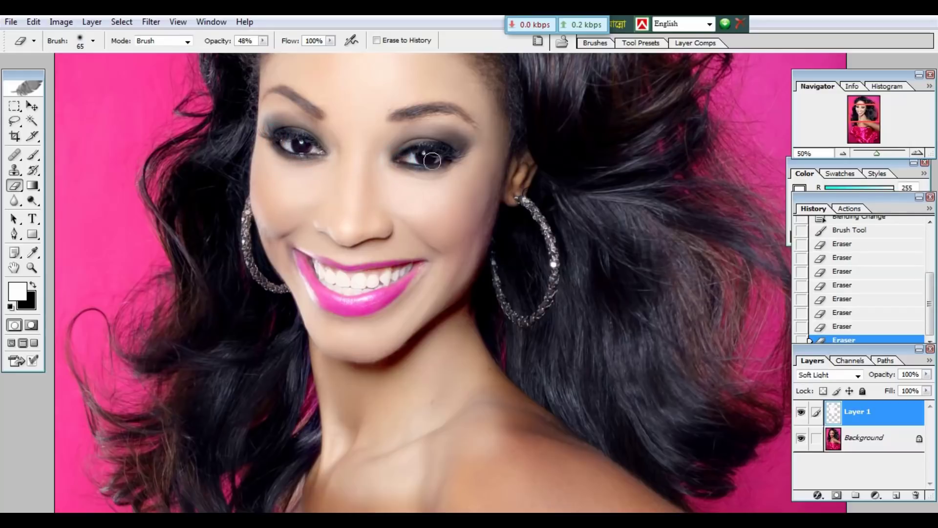
{"action": "left_click_drag", "start_coordinate": [441, 159], "coordinate": [404, 148]}
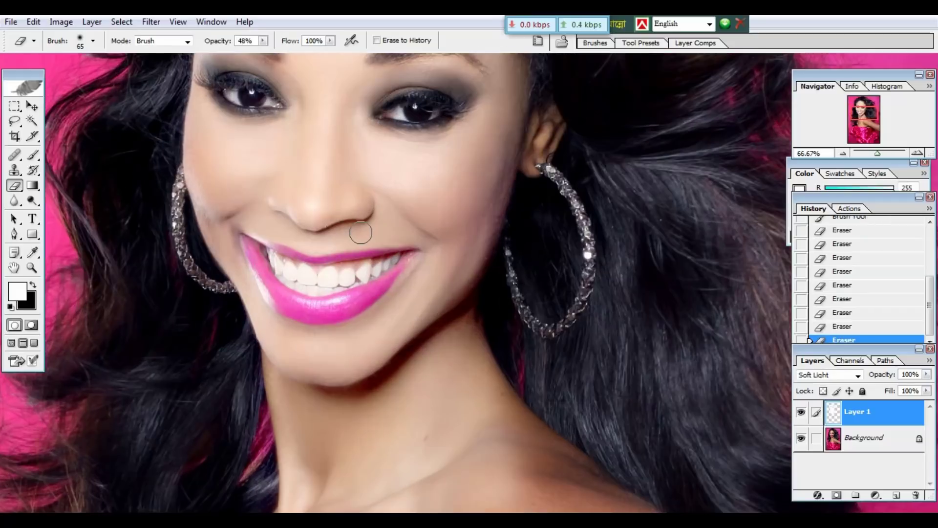
Erase the paint from the lips and teeth, undoing a stray mouth stroke.
{"action": "key", "text": "ctrl+plus"}
{"action": "left_click_drag", "start_coordinate": [345, 239], "coordinate": [249, 247]}
{"action": "key", "text": "ctrl+z"}
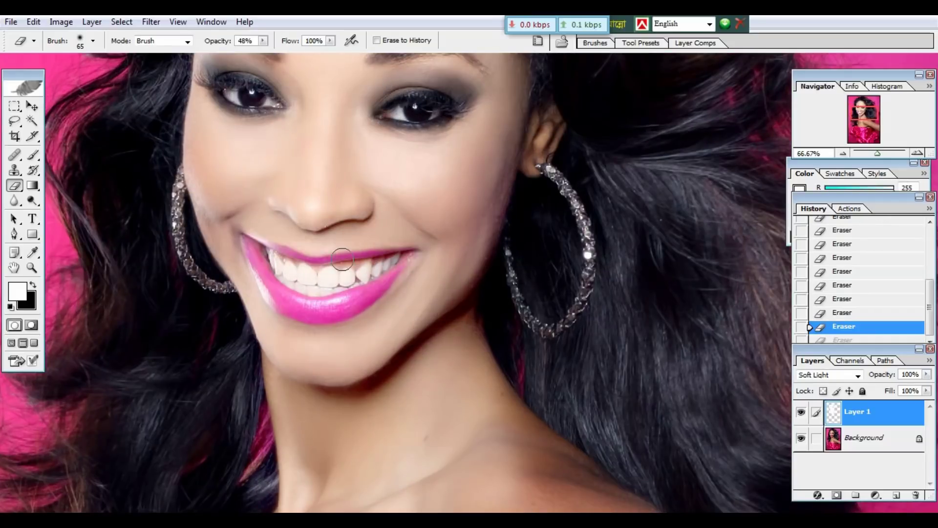
{"action": "mouse_move", "coordinate": [381, 262]}
{"action": "left_mouse_down"}
{"action": "mouse_move", "coordinate": [262, 266]}
{"action": "mouse_move", "coordinate": [286, 274]}
{"action": "mouse_move", "coordinate": [359, 262]}
{"action": "left_mouse_up"}
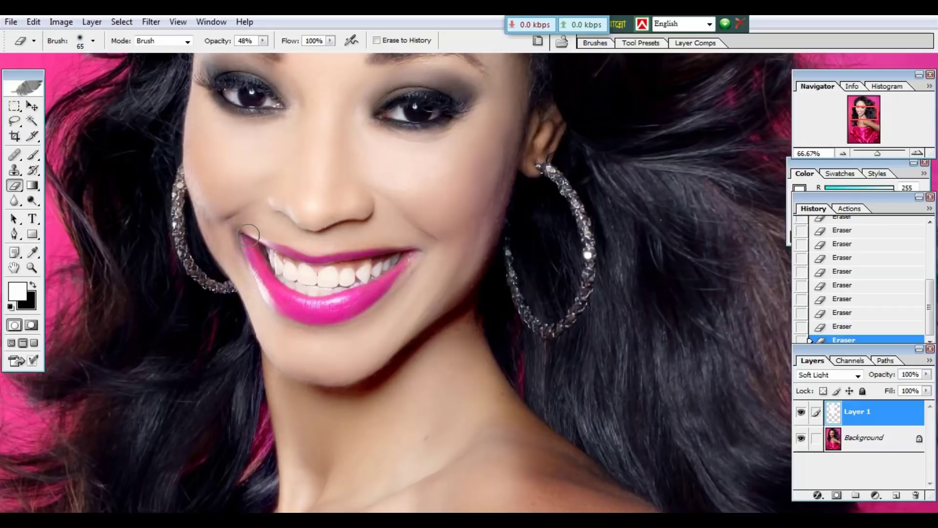
{"action": "key", "text": "ctrl+minus"}
{"action": "key", "text": "ctrl+minus"}
{"action": "key", "text": "ctrl+minus"}
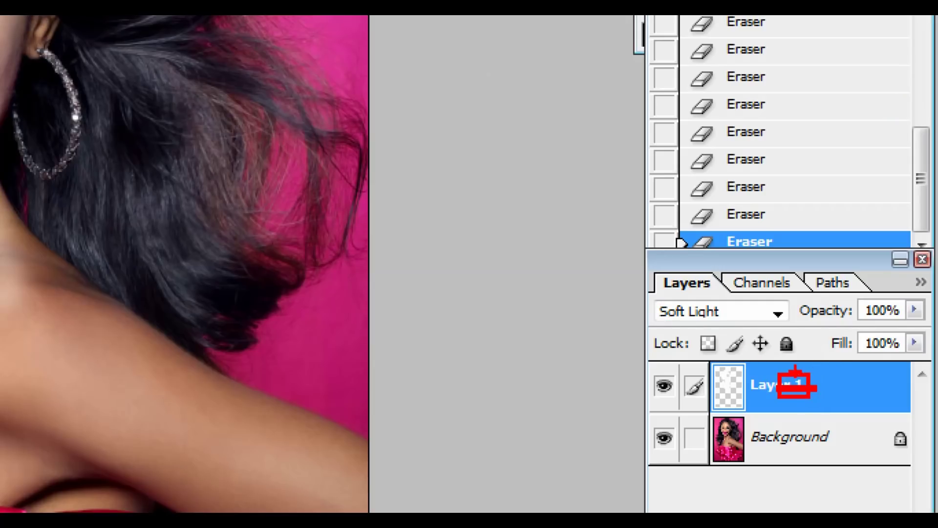
Keep Layer 1 in Soft Light and paint white over the neck, shoulder and underside of the arm.
{"action": "left_click_drag", "start_coordinate": [765, 364], "coordinate": [844, 400]}
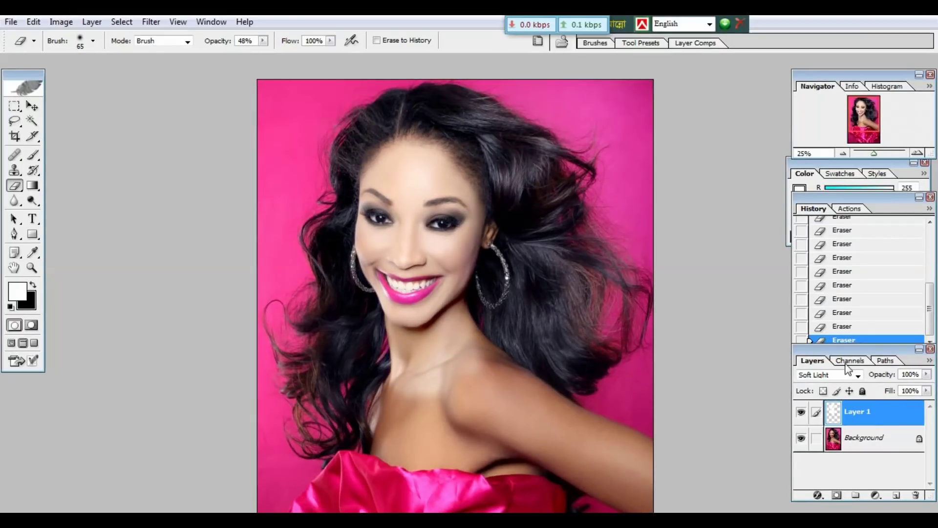
{"action": "left_click", "coordinate": [844, 379]}
{"action": "left_click", "coordinate": [844, 389]}
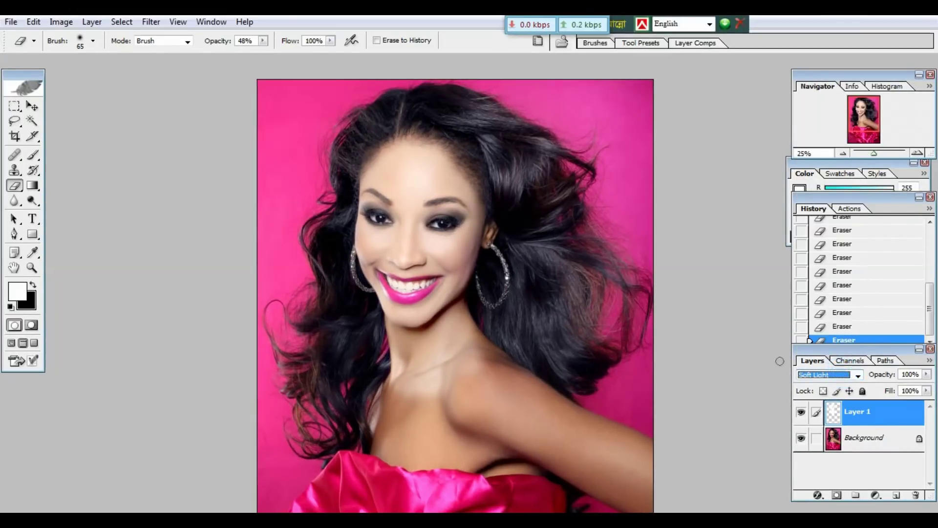
{"action": "left_click", "coordinate": [33, 155]}
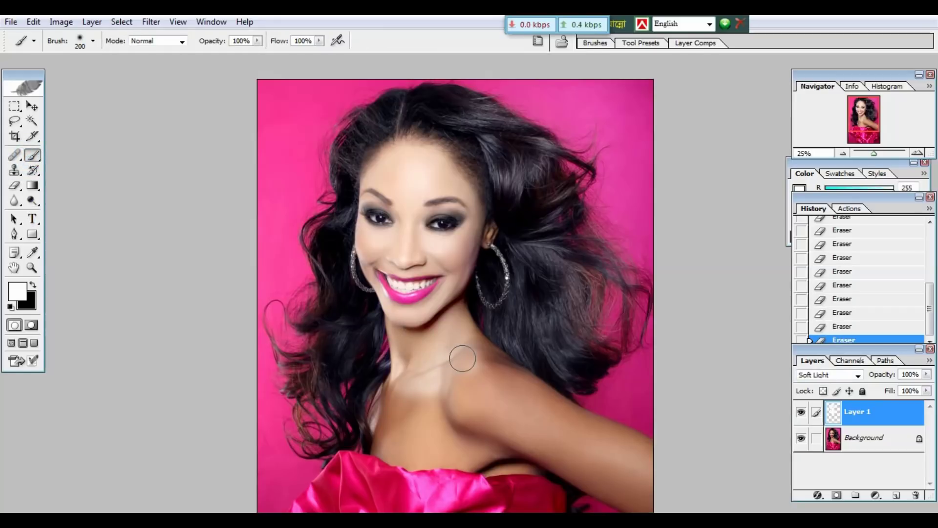
{"action": "mouse_move", "coordinate": [463, 358]}
{"action": "left_mouse_down"}
{"action": "mouse_move", "coordinate": [536, 398]}
{"action": "mouse_move", "coordinate": [475, 385]}
{"action": "mouse_move", "coordinate": [465, 396]}
{"action": "mouse_move", "coordinate": [589, 411]}
{"action": "mouse_move", "coordinate": [669, 460]}
{"action": "mouse_move", "coordinate": [485, 419]}
{"action": "mouse_move", "coordinate": [495, 428]}
{"action": "mouse_move", "coordinate": [641, 470]}
{"action": "mouse_move", "coordinate": [575, 471]}
{"action": "mouse_move", "coordinate": [676, 502]}
{"action": "mouse_move", "coordinate": [597, 486]}
{"action": "left_mouse_up"}
{"action": "mouse_move", "coordinate": [454, 427]}
{"action": "left_mouse_down"}
{"action": "mouse_move", "coordinate": [430, 416]}
{"action": "mouse_move", "coordinate": [420, 392]}
{"action": "mouse_move", "coordinate": [379, 440]}
{"action": "mouse_move", "coordinate": [400, 426]}
{"action": "mouse_move", "coordinate": [518, 456]}
{"action": "mouse_move", "coordinate": [400, 455]}
{"action": "mouse_move", "coordinate": [390, 429]}
{"action": "mouse_move", "coordinate": [407, 357]}
{"action": "left_mouse_up"}
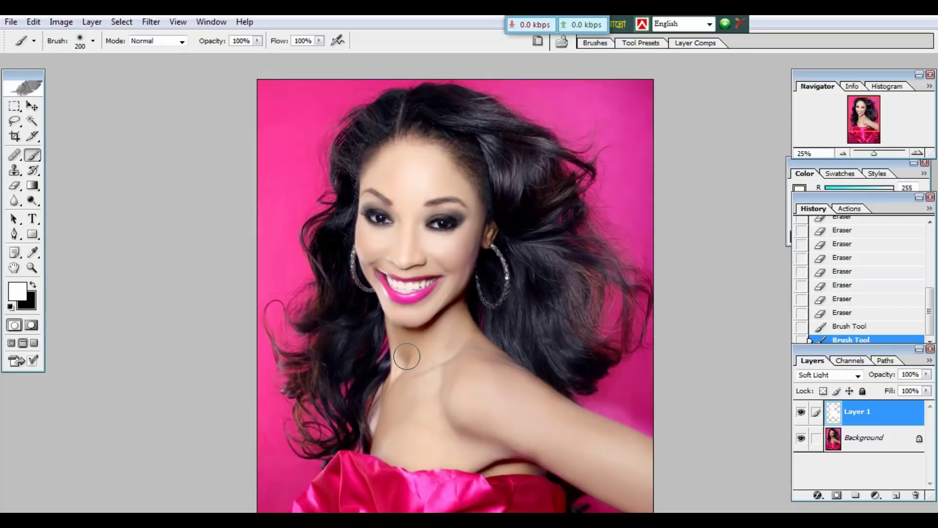